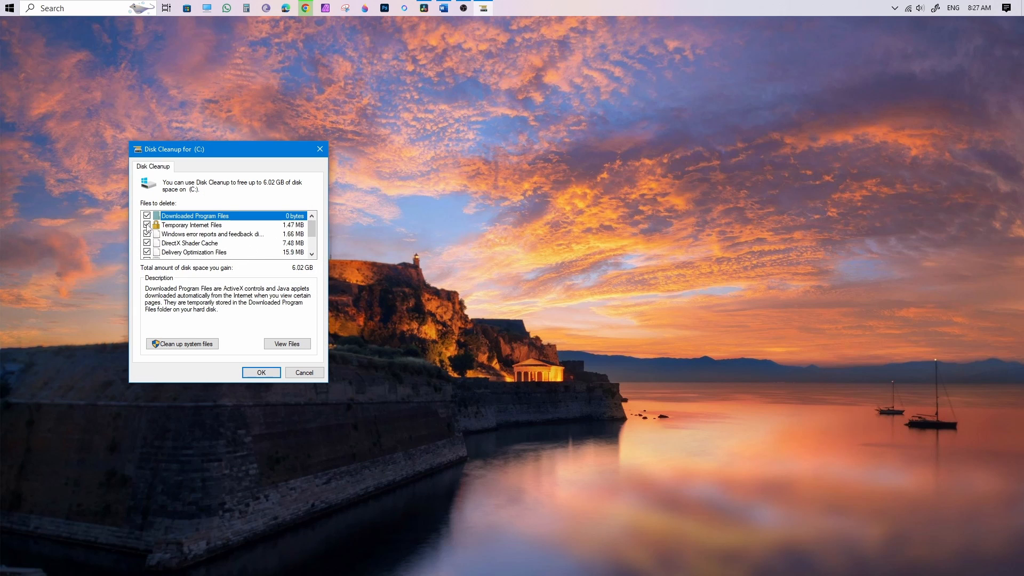
Rescan drive C: in Disk Cleanup with system files included and look through the file categories offered for deletion.
scroll(306, 244, down, 2)
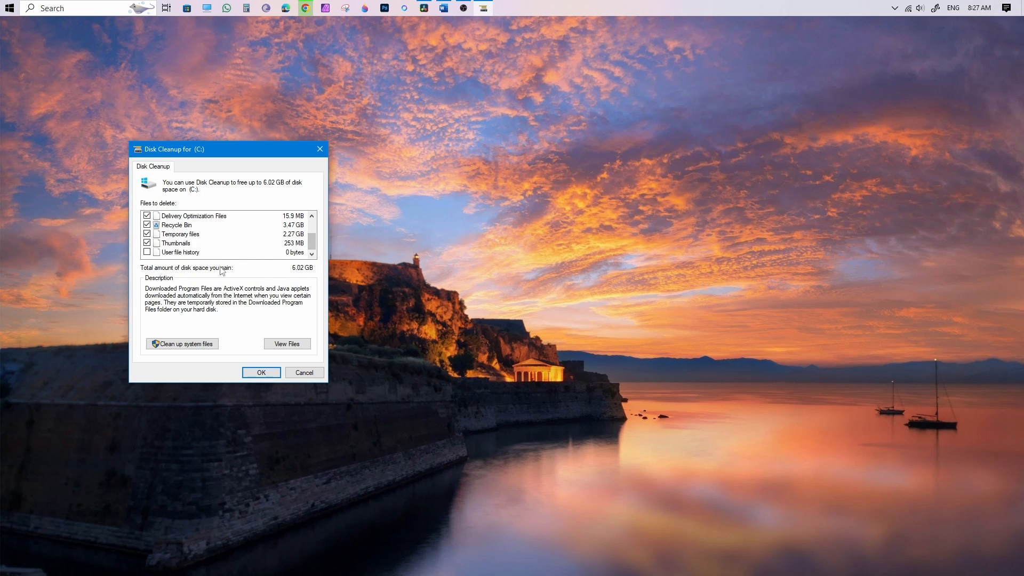
click(188, 348)
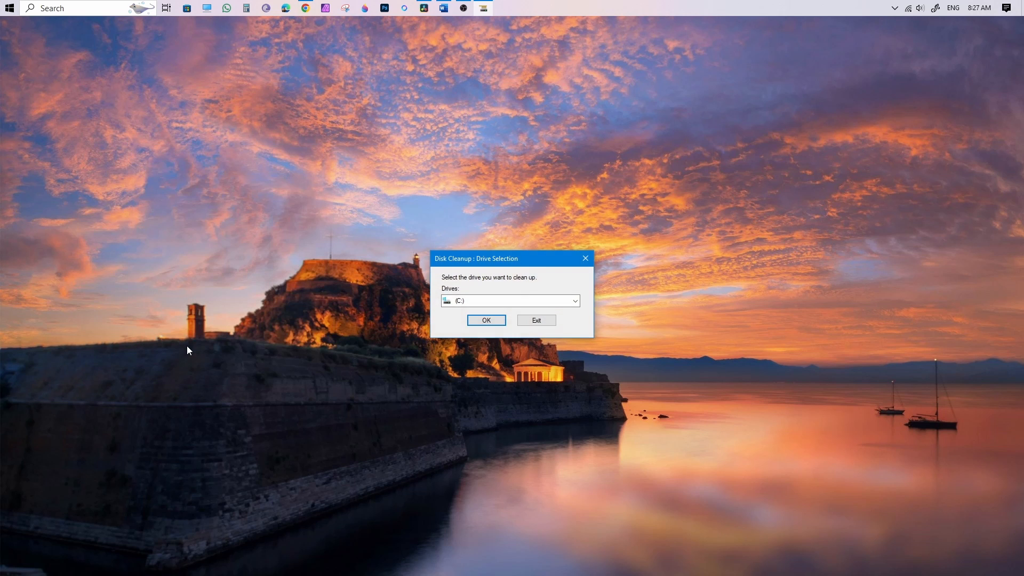
click(487, 321)
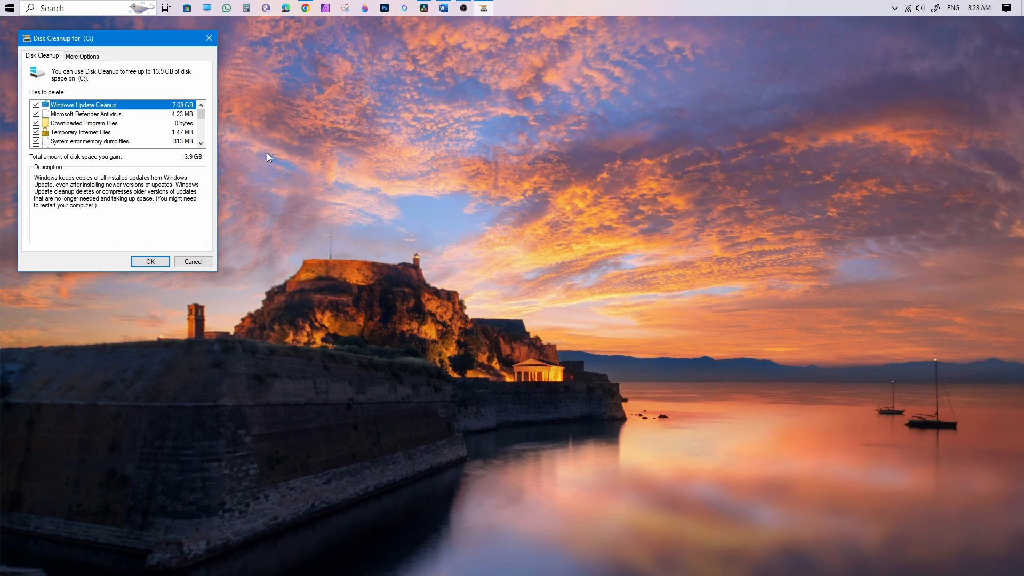
drag(201, 117, 201, 135)
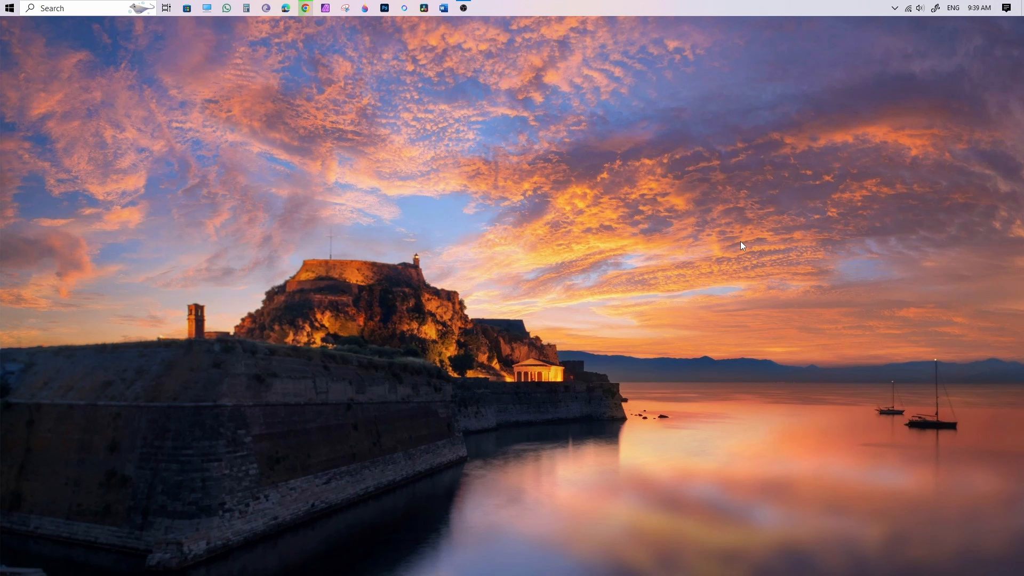
Open the Storage Sense configuration page from the system storage section of Windows Settings.
key(super+i)
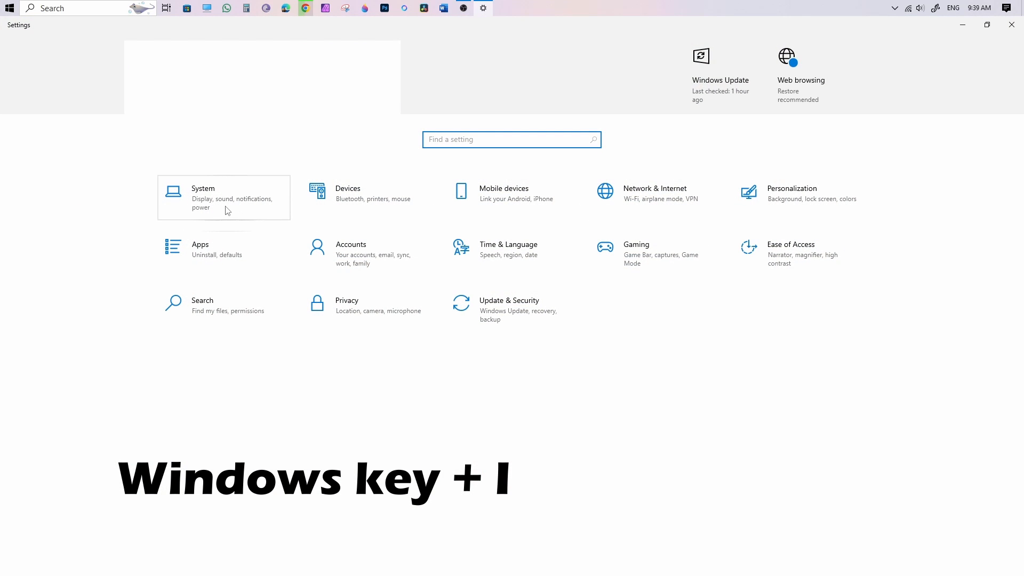
click(228, 210)
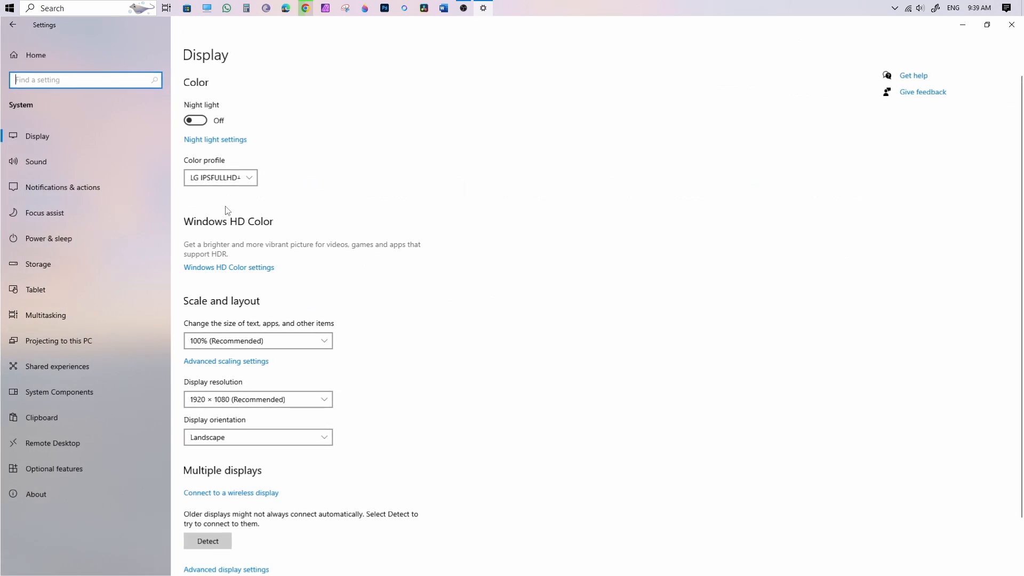
click(35, 264)
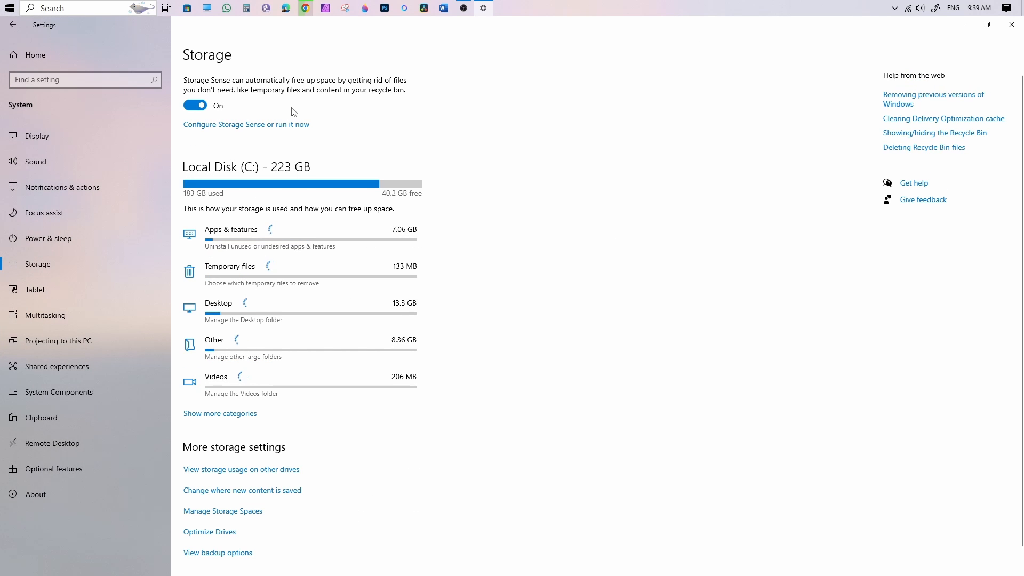
click(240, 127)
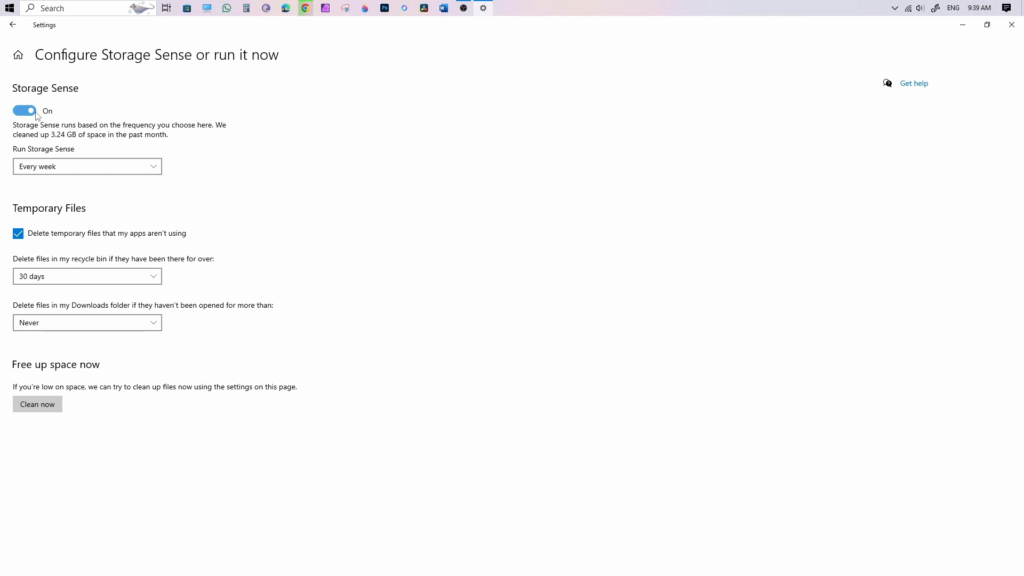
Set Storage Sense to run during low free disk space.
click(112, 171)
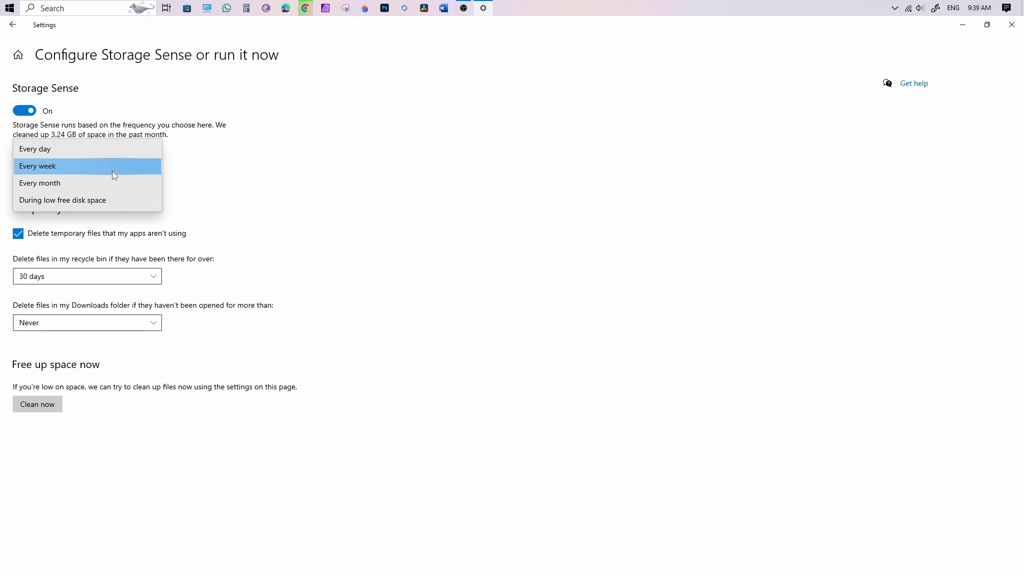
click(88, 148)
click(78, 171)
click(67, 185)
click(70, 166)
click(69, 184)
click(70, 166)
click(85, 181)
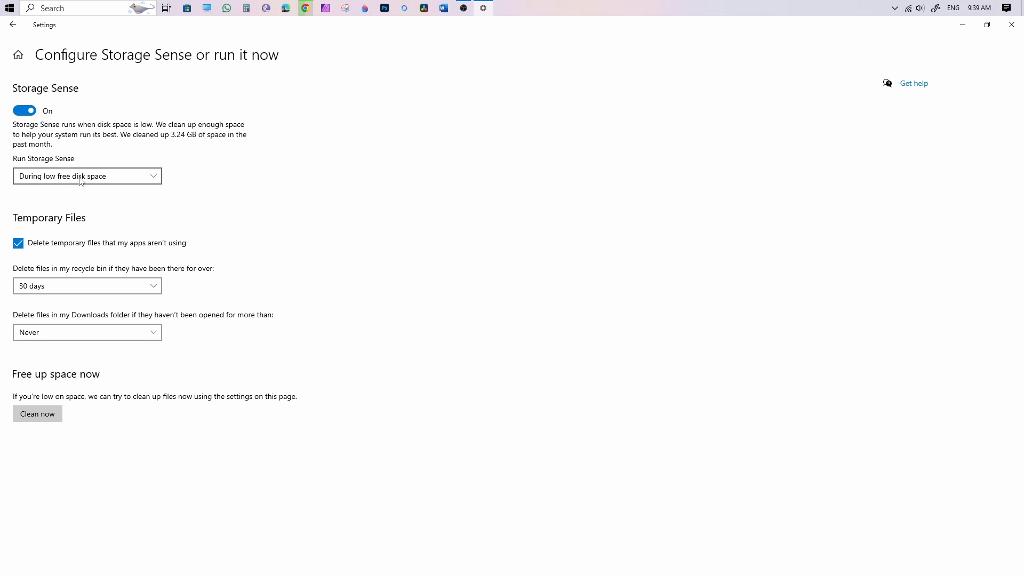
Choose the unused temporary files option and the 30 days recycle bin limit, and start the Storage Sense cleanup immediately.
click(18, 244)
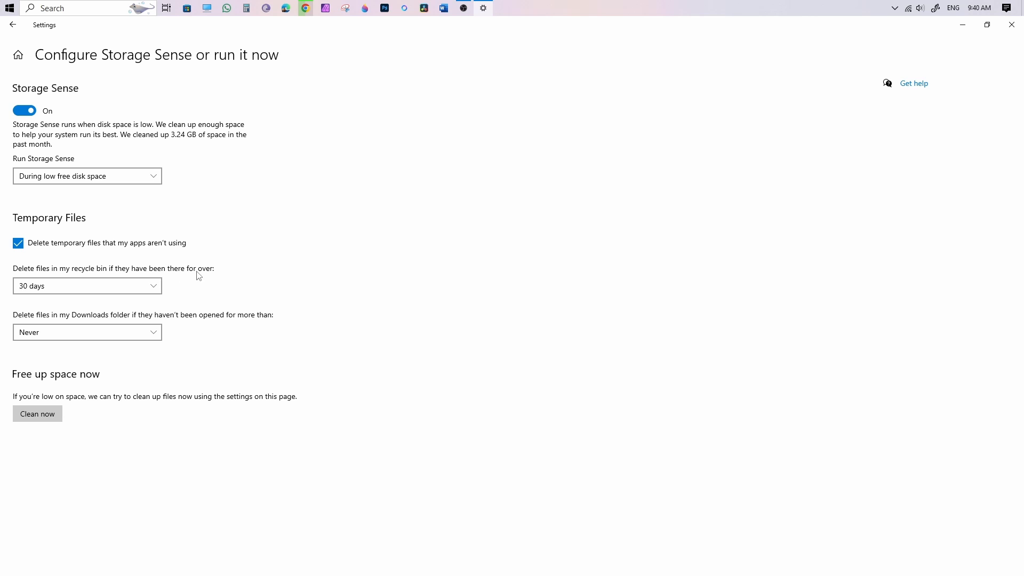
click(99, 290)
click(97, 285)
click(38, 415)
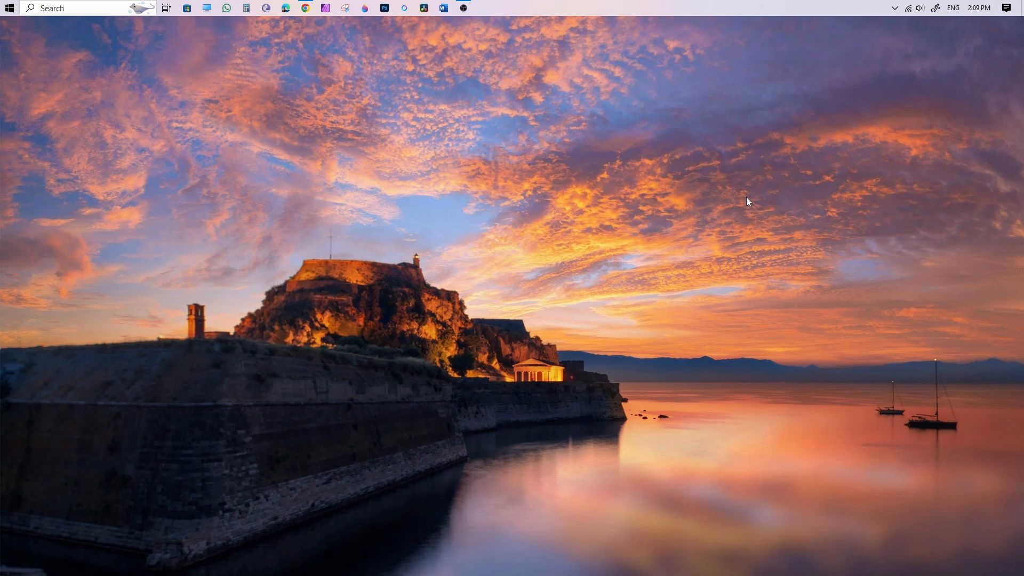
Run sysdm.cpl and show the System Protection settings in System Properties.
key(super+r)
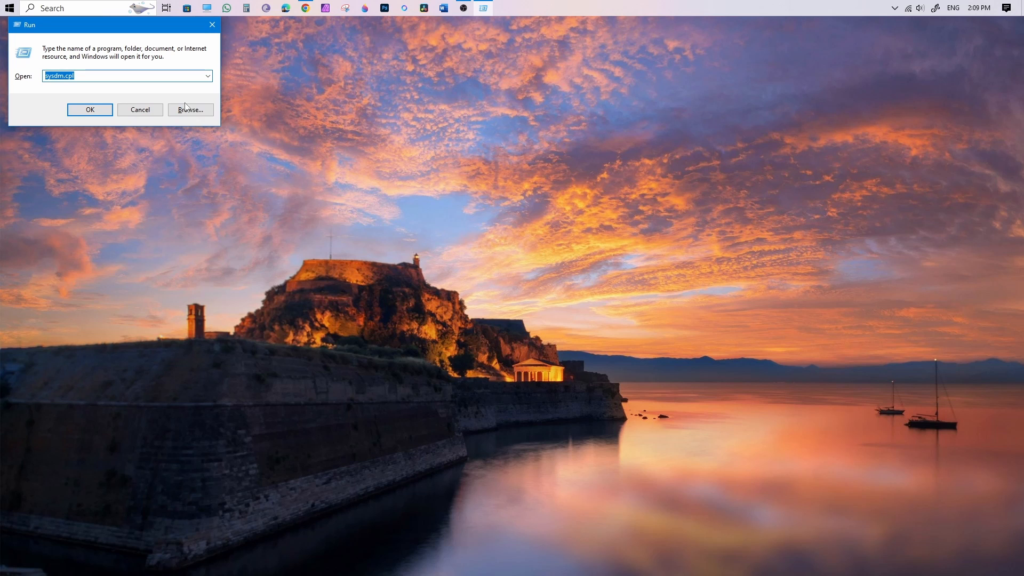
click(89, 76)
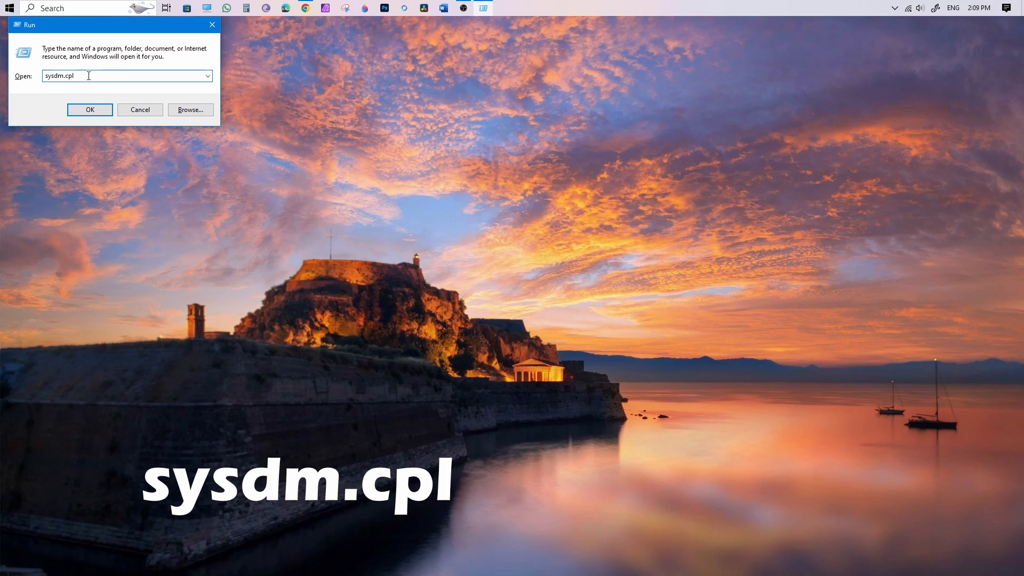
click(90, 111)
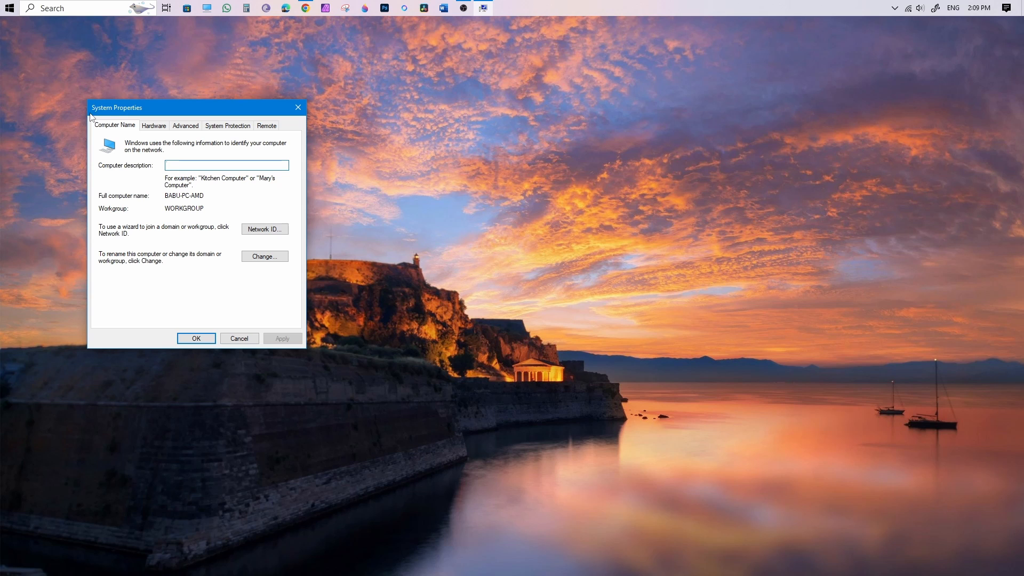
click(227, 127)
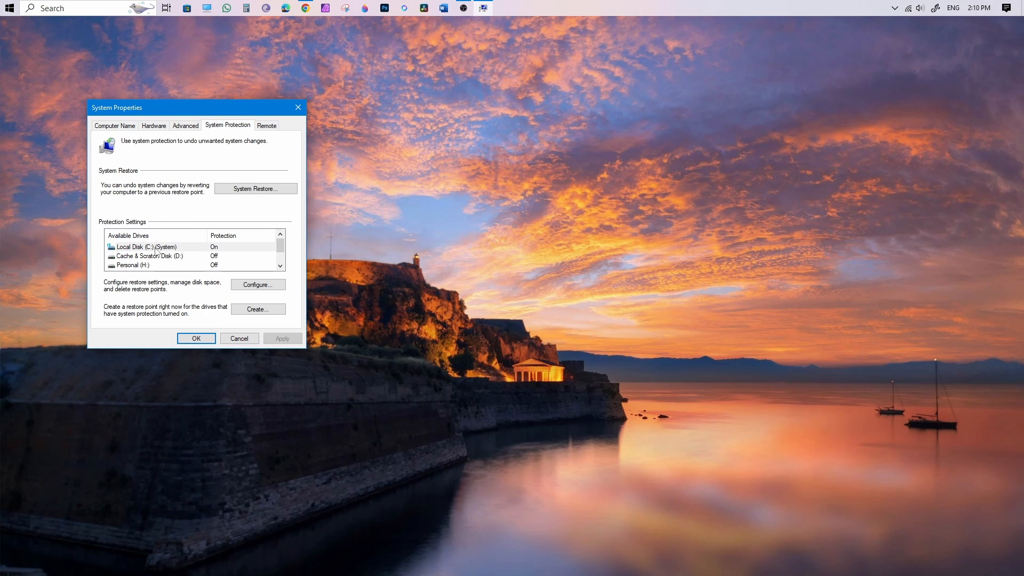
Delete all restore points for Local Disk (C:) and close the system protection settings.
click(156, 248)
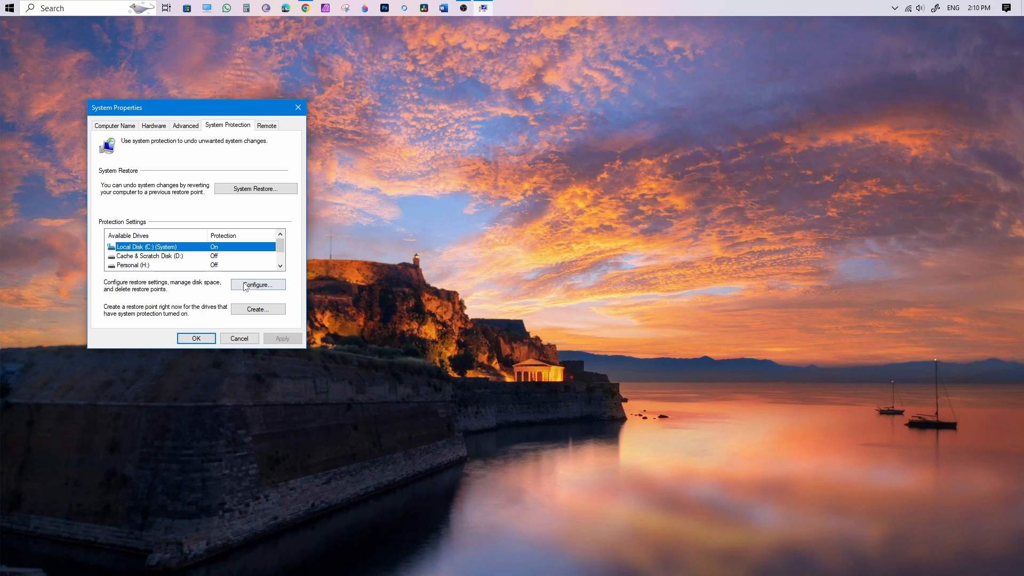
click(277, 287)
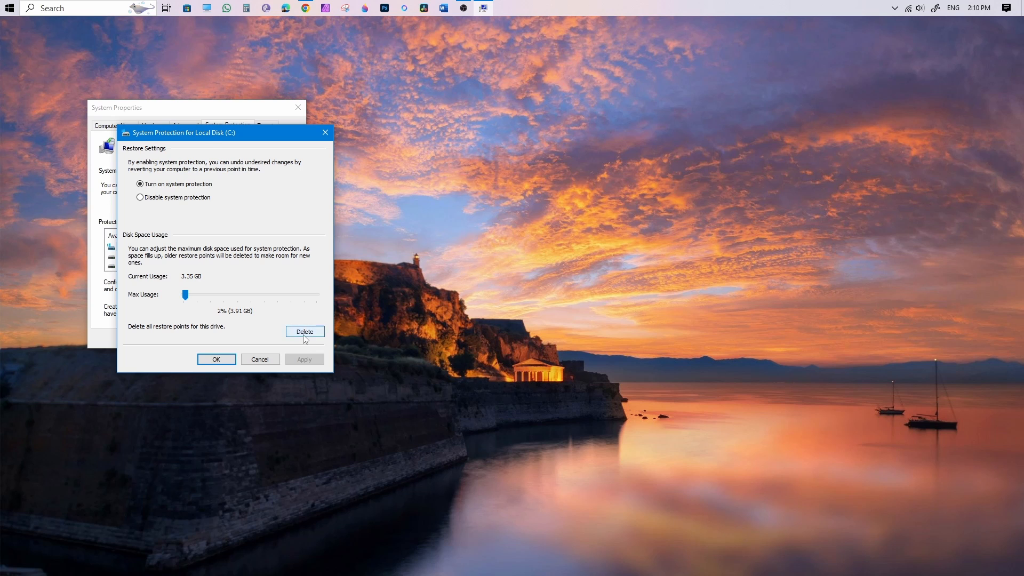
click(302, 330)
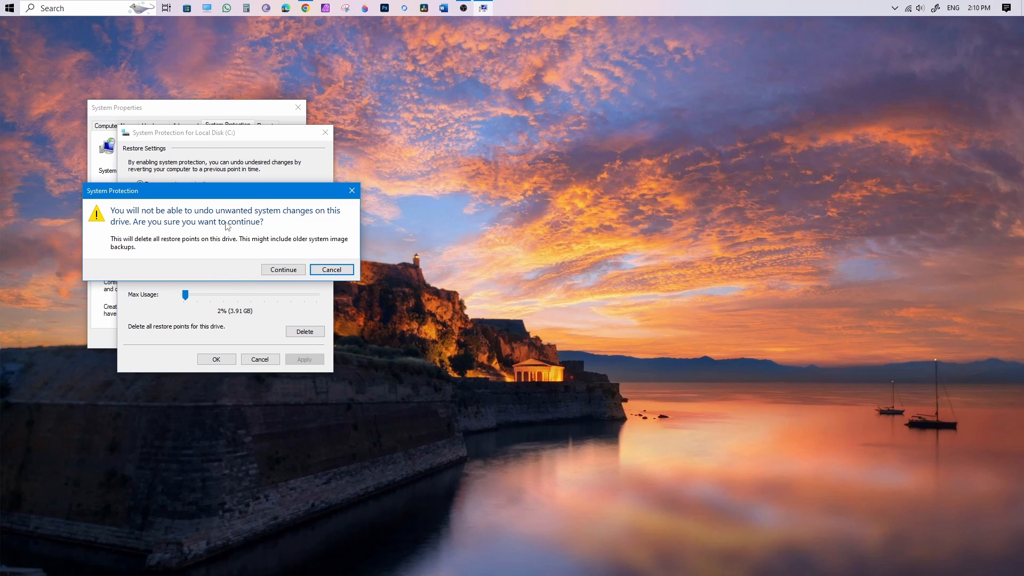
click(286, 271)
click(290, 251)
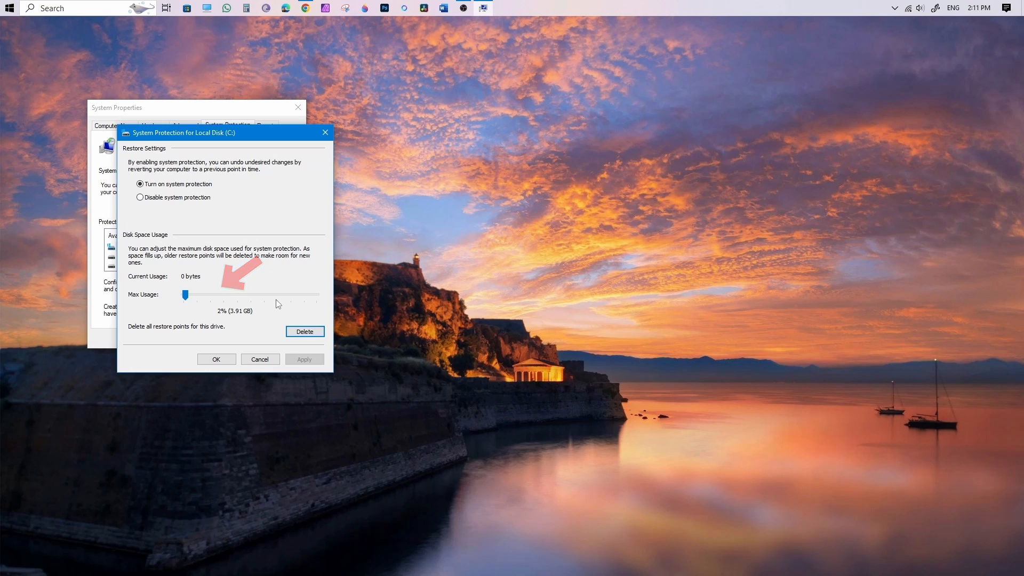
click(216, 360)
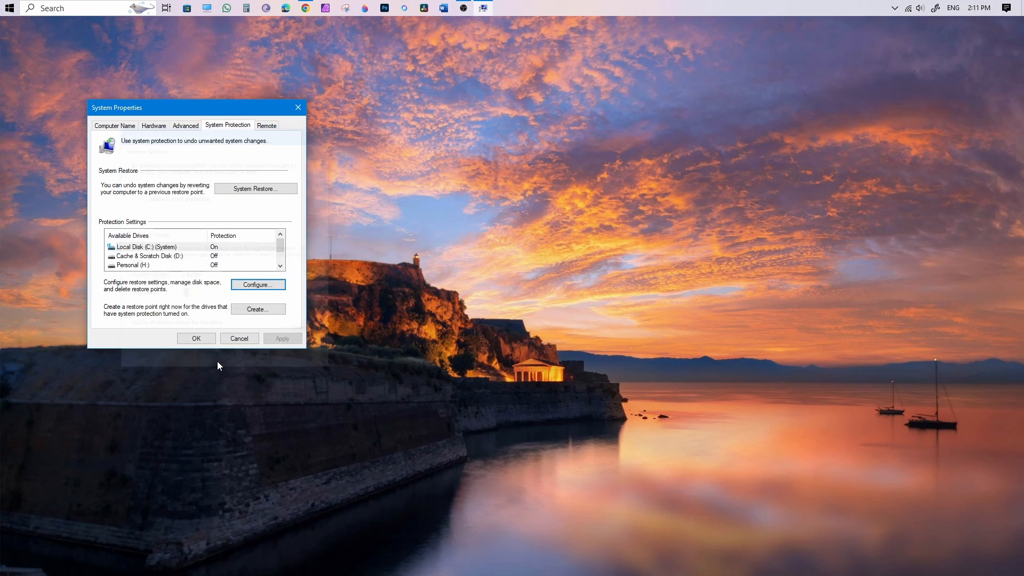
click(200, 341)
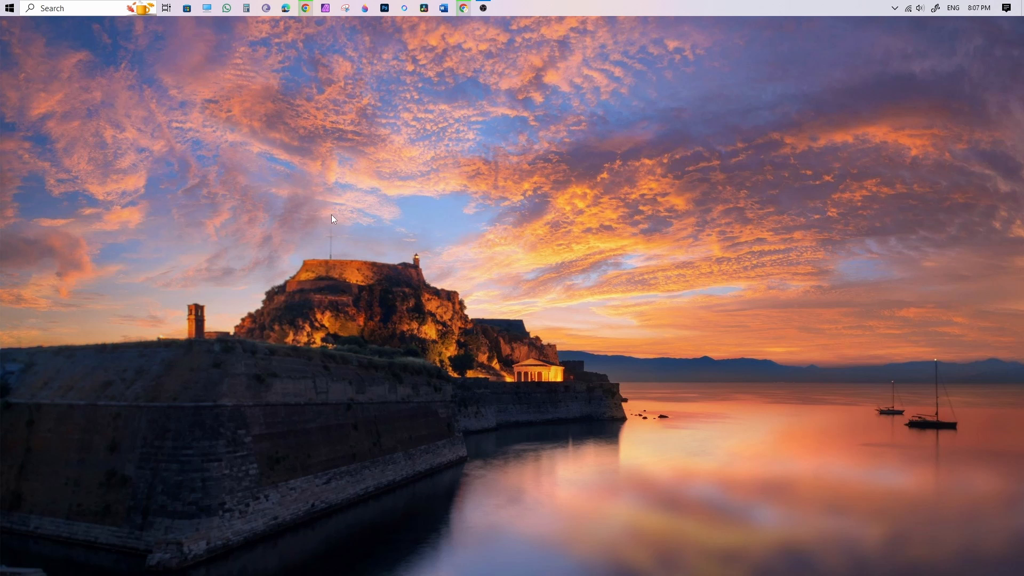
Search Windows for cmd and open Command Prompt as administrator.
click(77, 8)
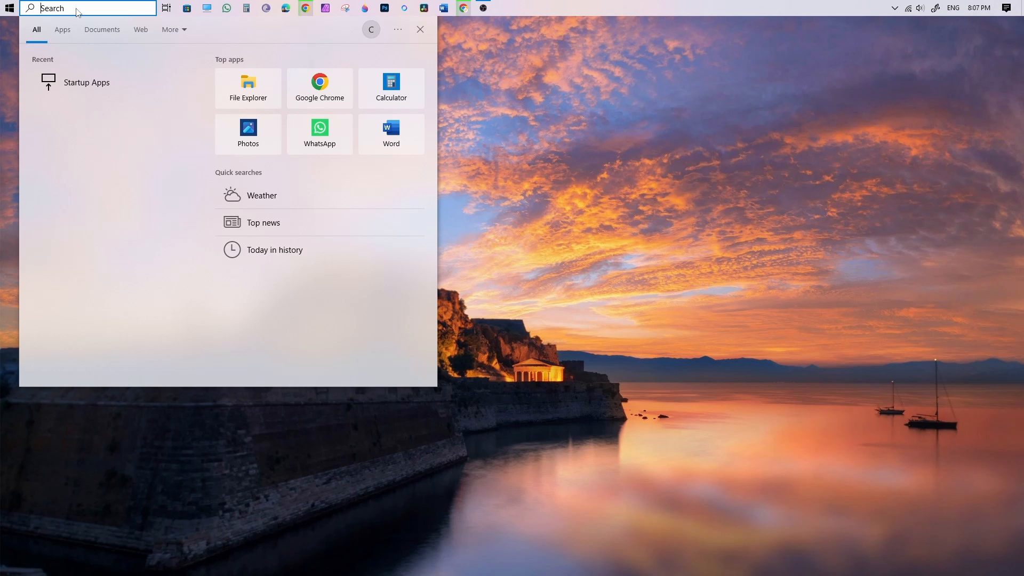
text(cmd)
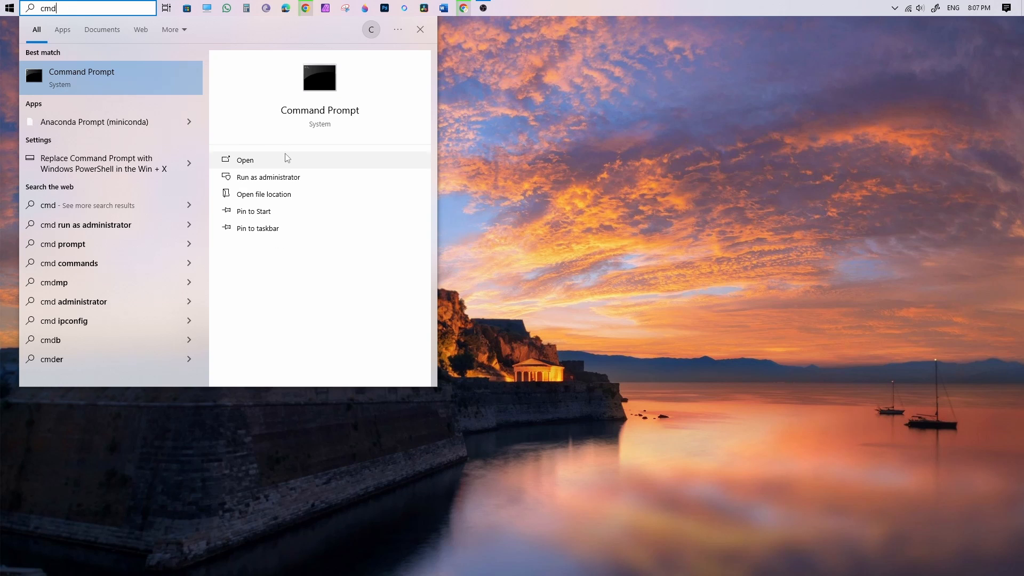
click(297, 177)
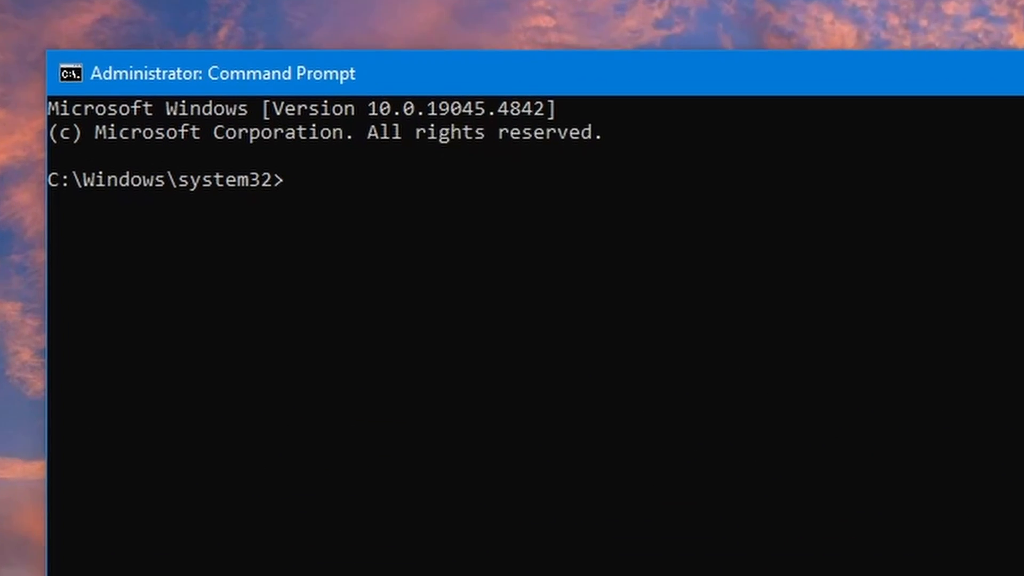
Turn off hibernation with the command powercfg -h off and exit the command prompt.
text(powerc)
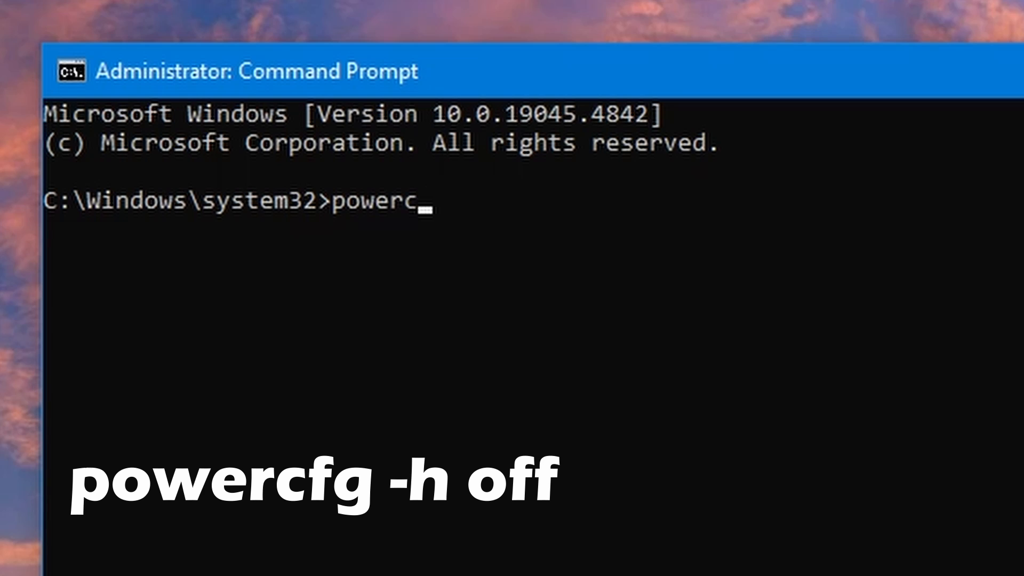
text(fg -h off)
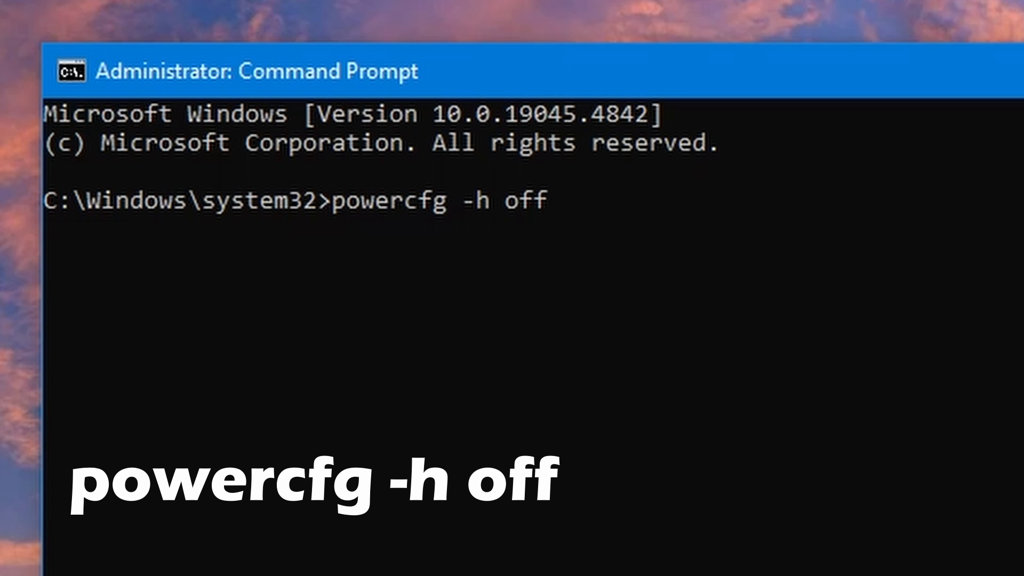
key(Return)
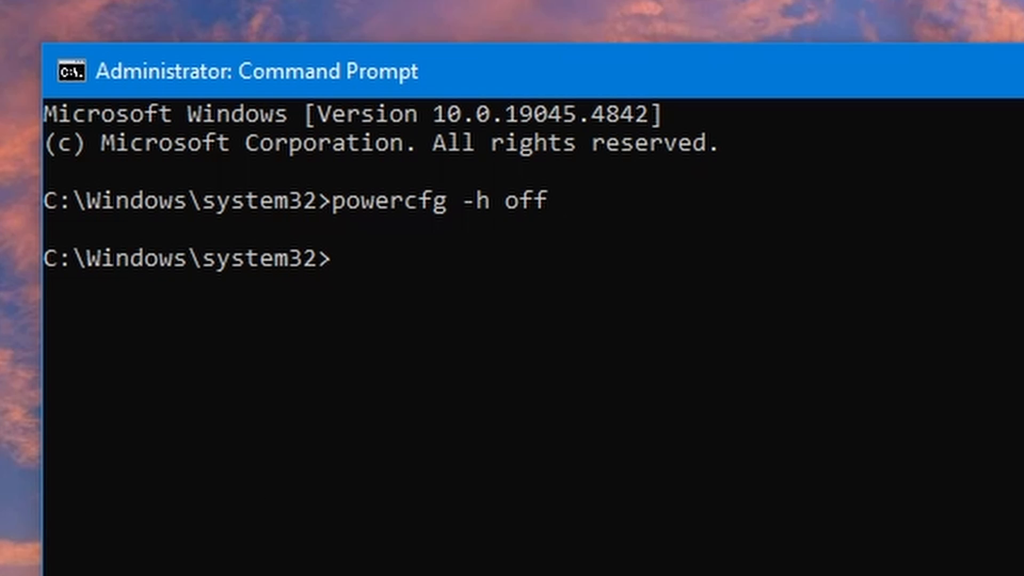
text(exit)
key(Return)
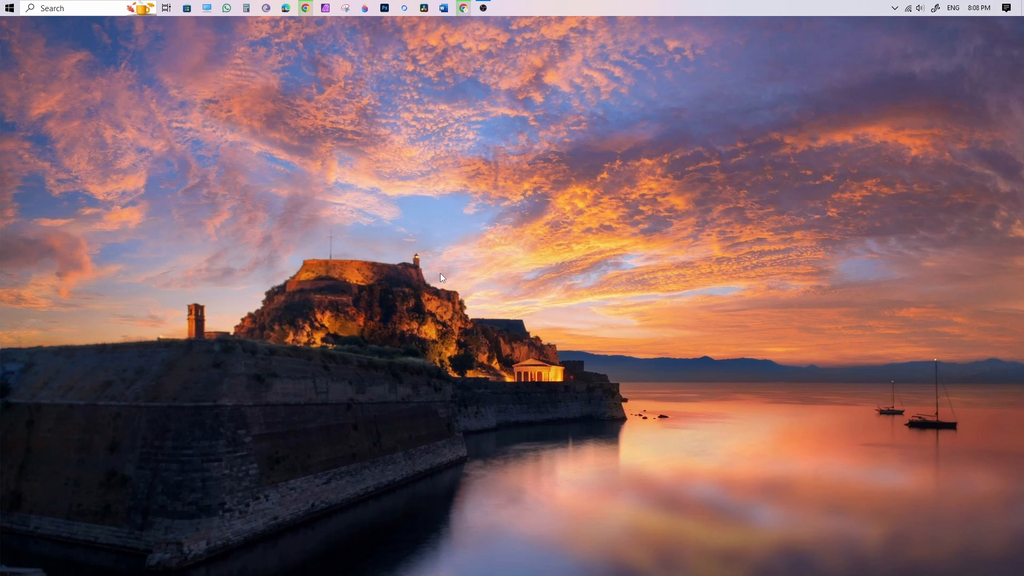
click(9, 8)
click(14, 376)
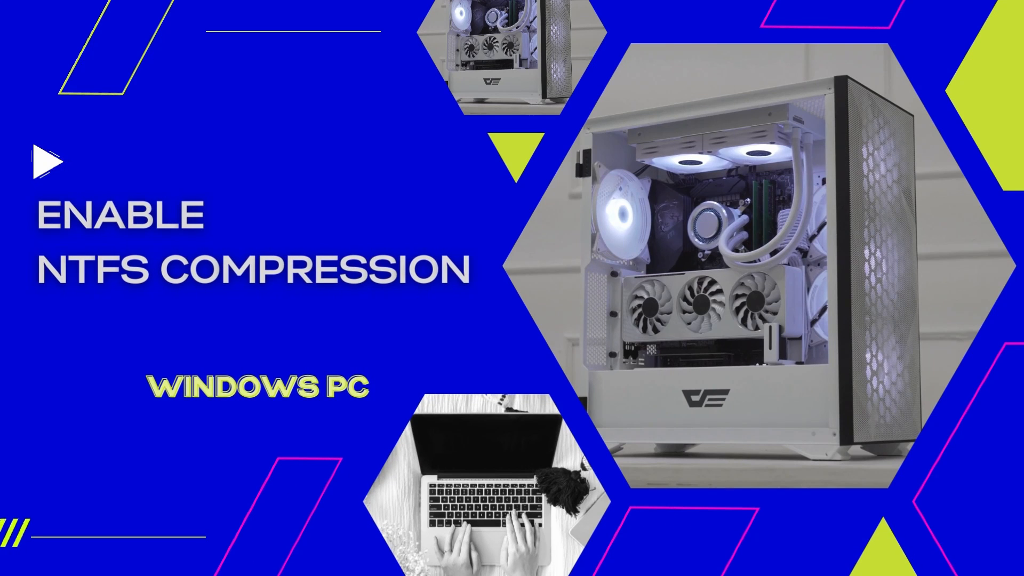